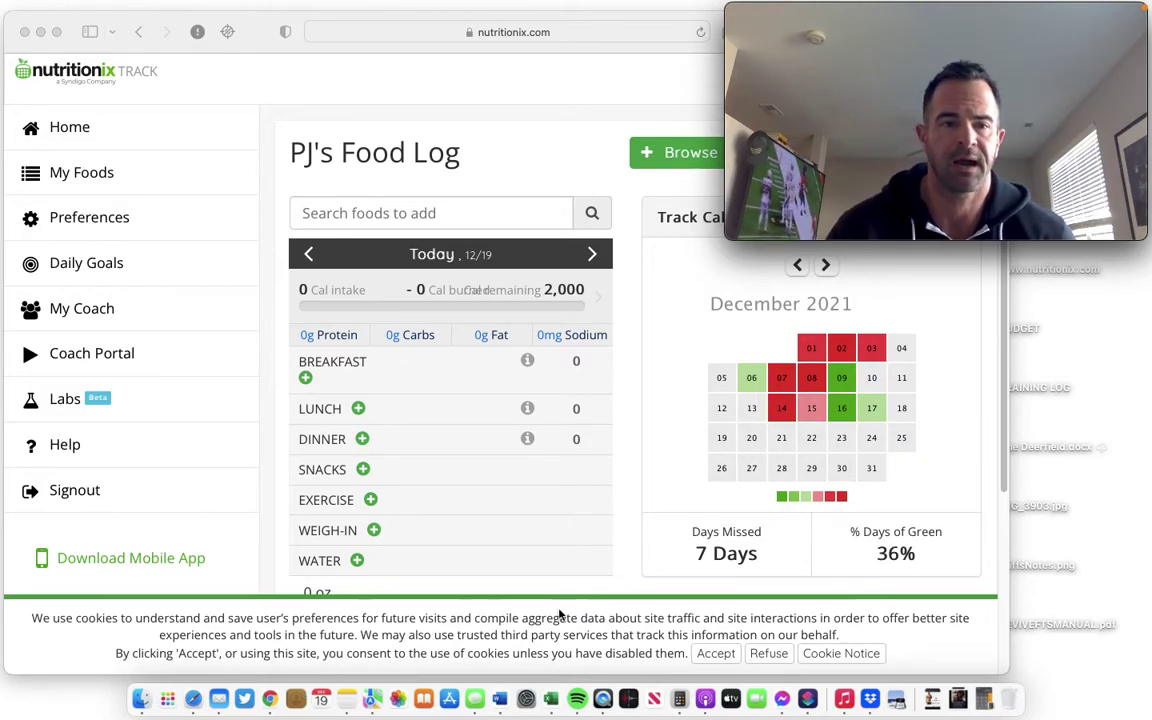
Show the Custom Foods list in My Foods and scroll through items like Black Bean Spaghetti.
left_click(94, 175)
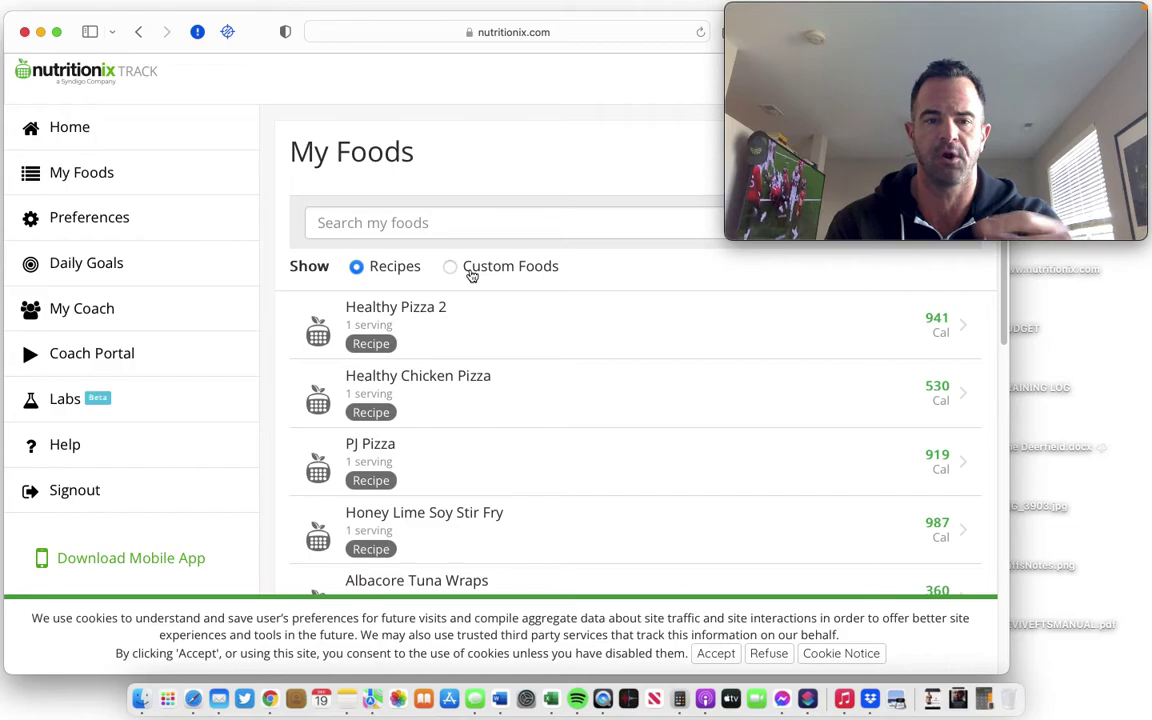
left_click(478, 267)
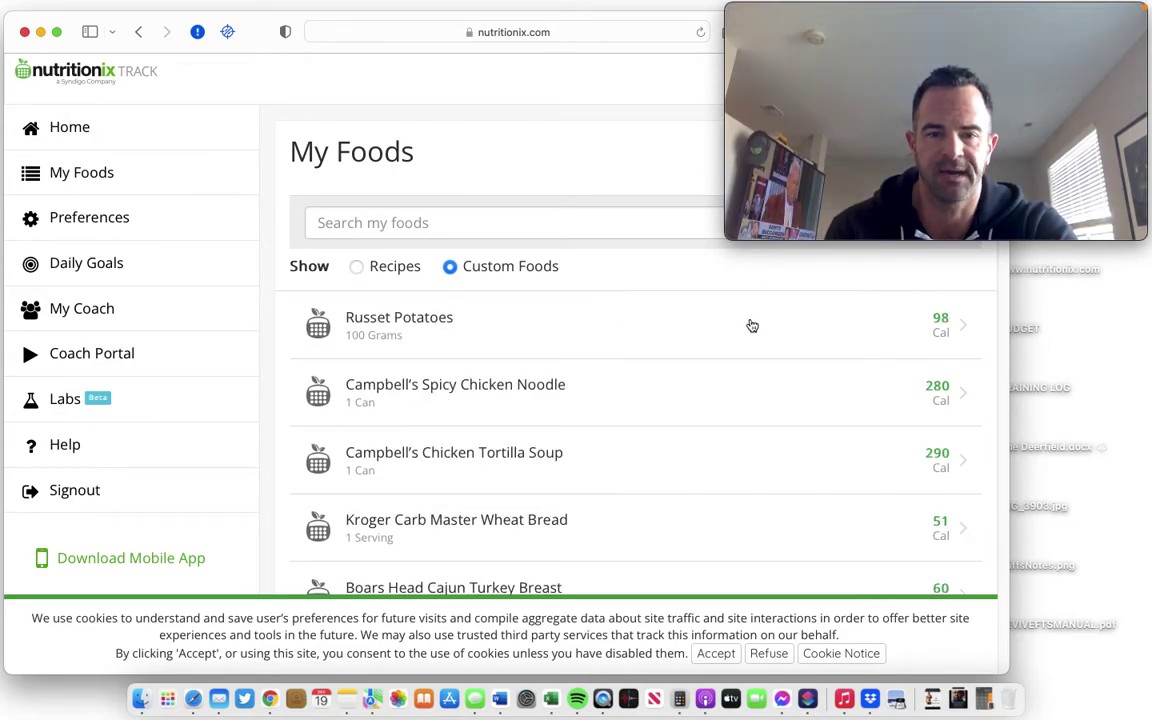
scroll(1005, 437, "down", 8)
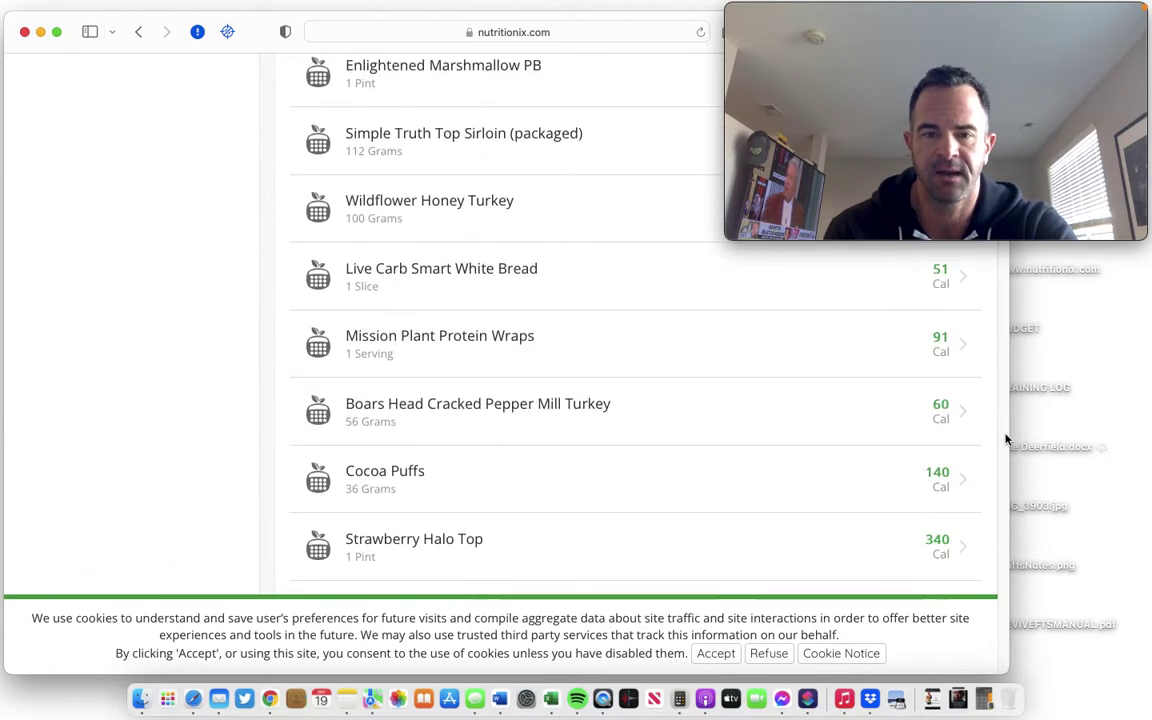
mouse_move(937, 112)
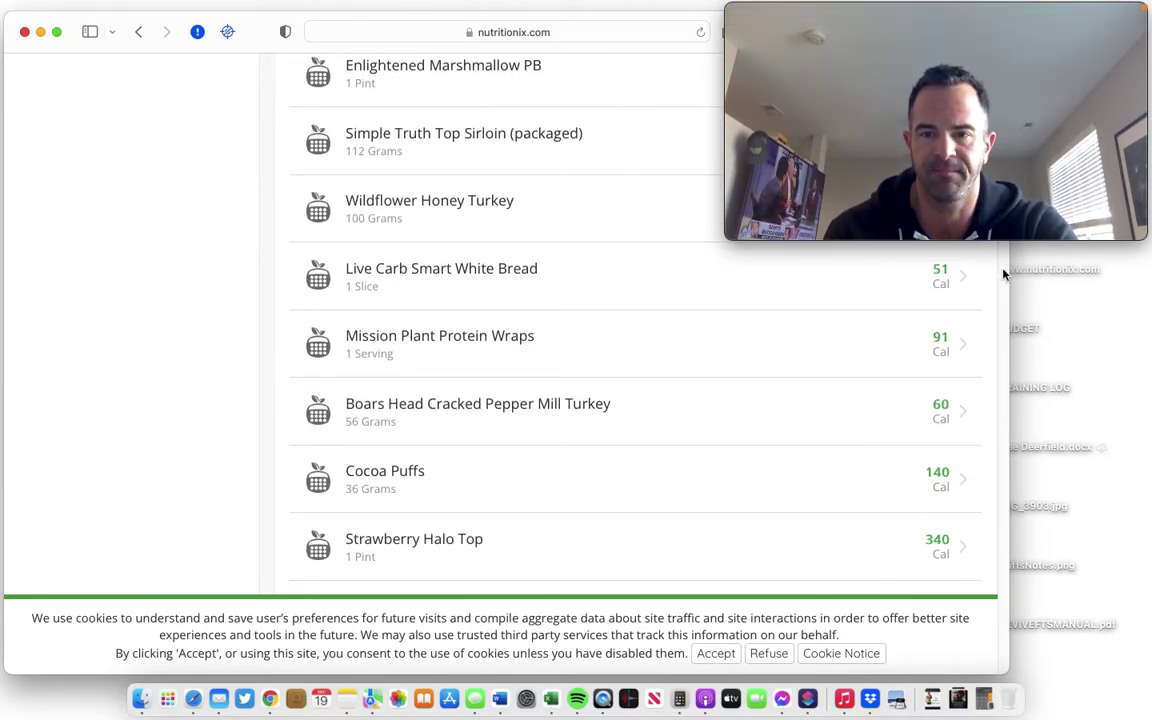
scroll(1003, 275, "down", 20)
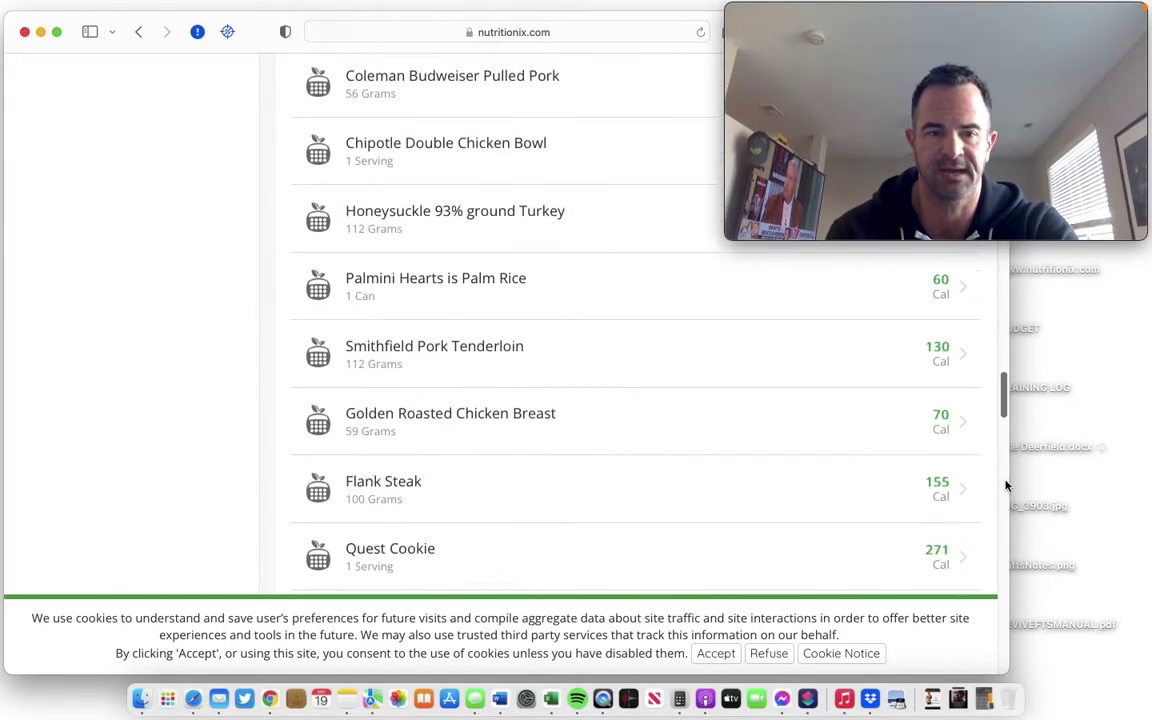
scroll(1006, 485, "down", 10)
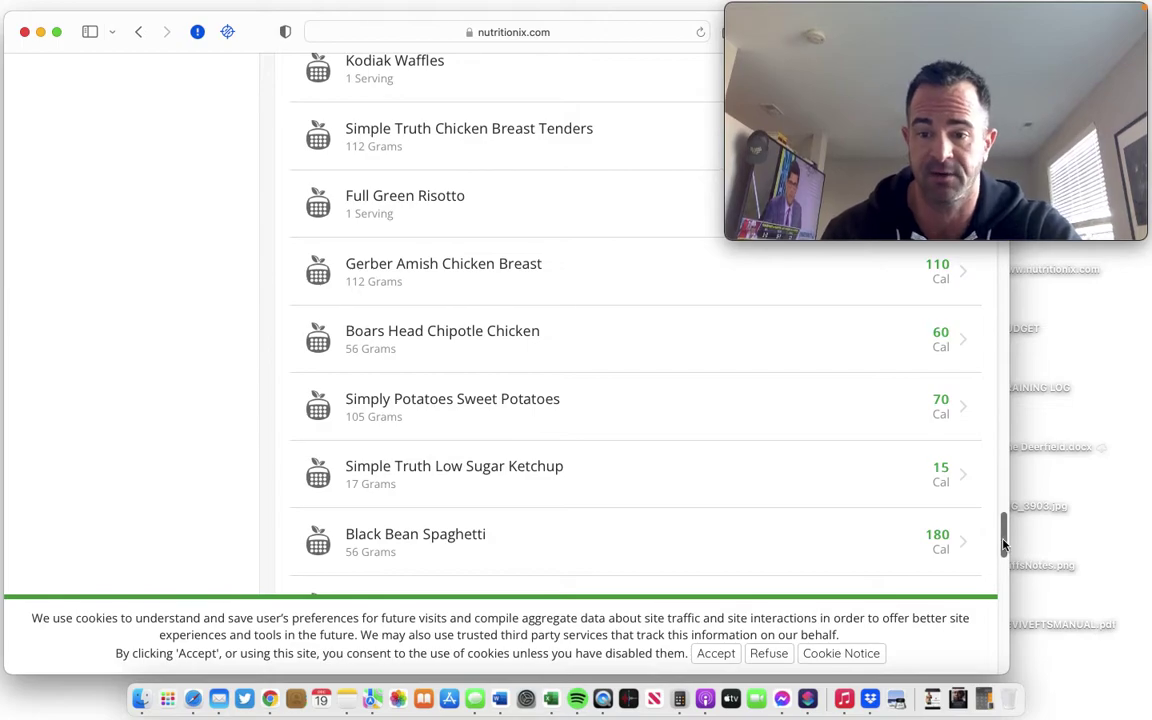
scroll(996, 440, "up", 10)
scroll(1000, 127, "up", 5)
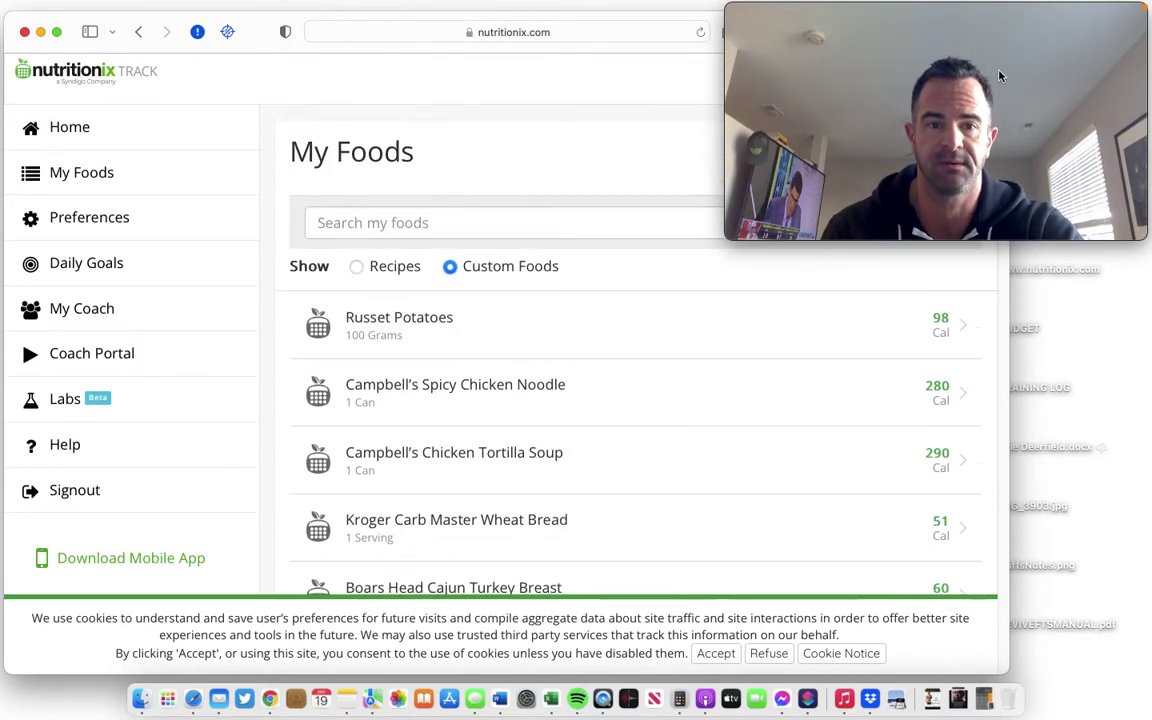
scroll(998, 106, "down", 5)
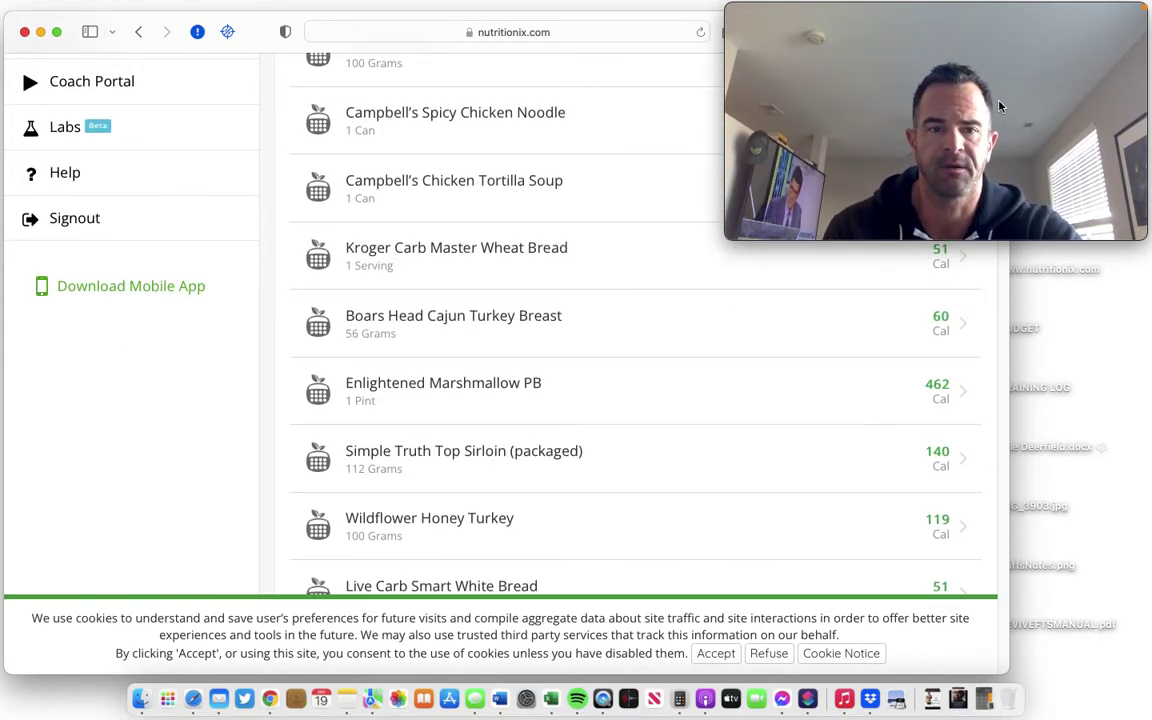
scroll(1000, 106, "up", 4)
scroll(998, 100, "down", 4)
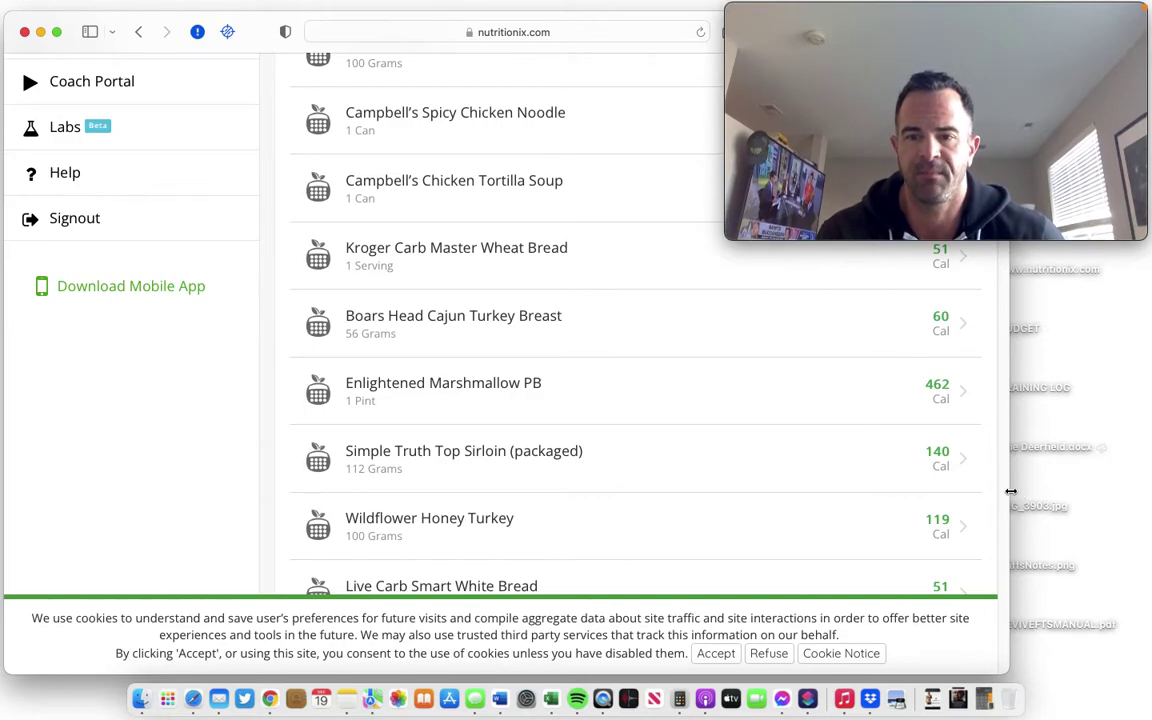
scroll(1003, 497, "down", 10)
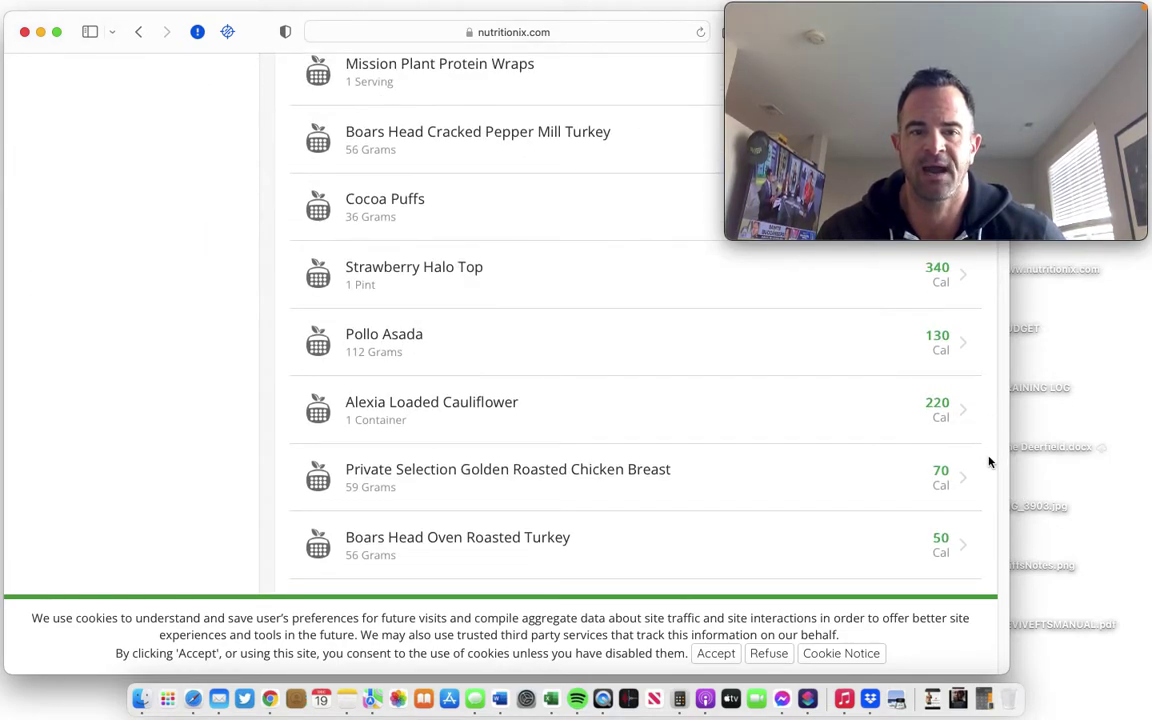
scroll(990, 500, "down", 15)
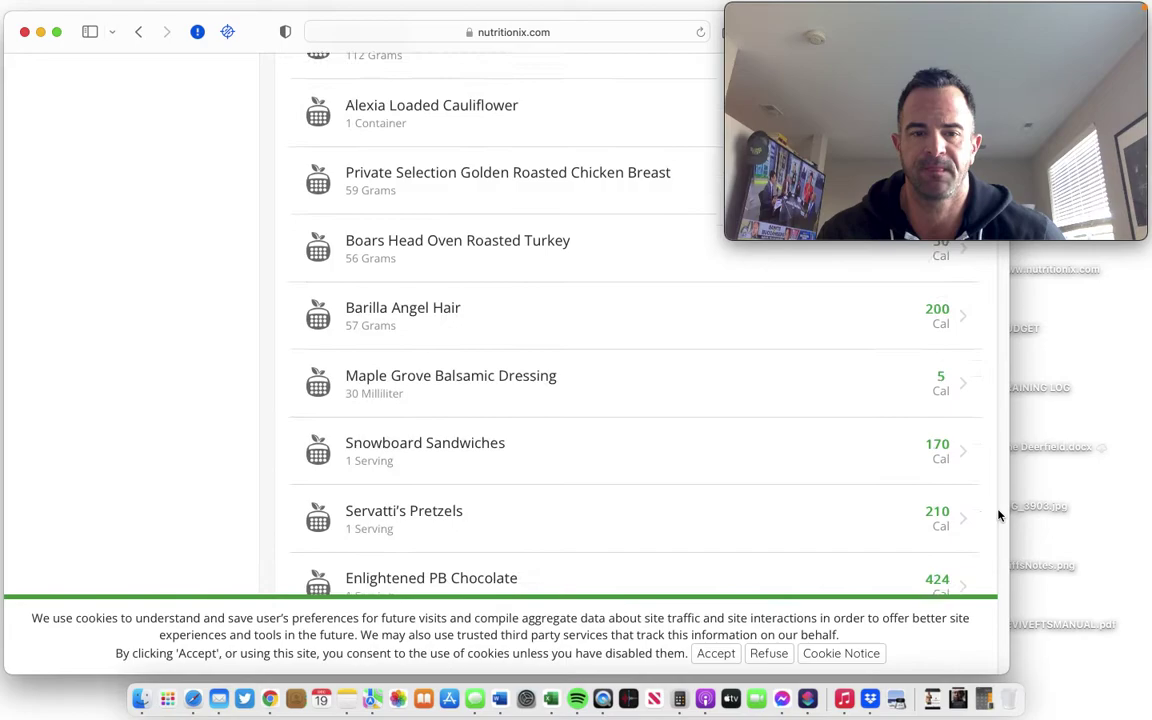
scroll(998, 520, "down", 5)
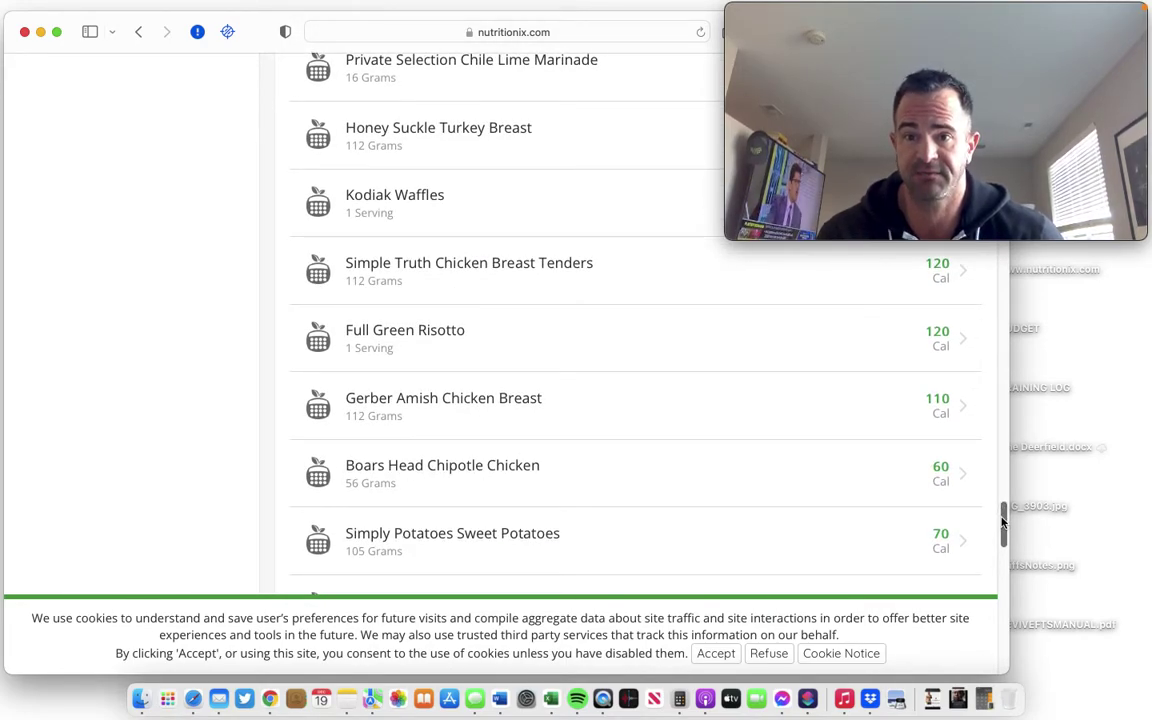
scroll(1004, 520, "up", 1)
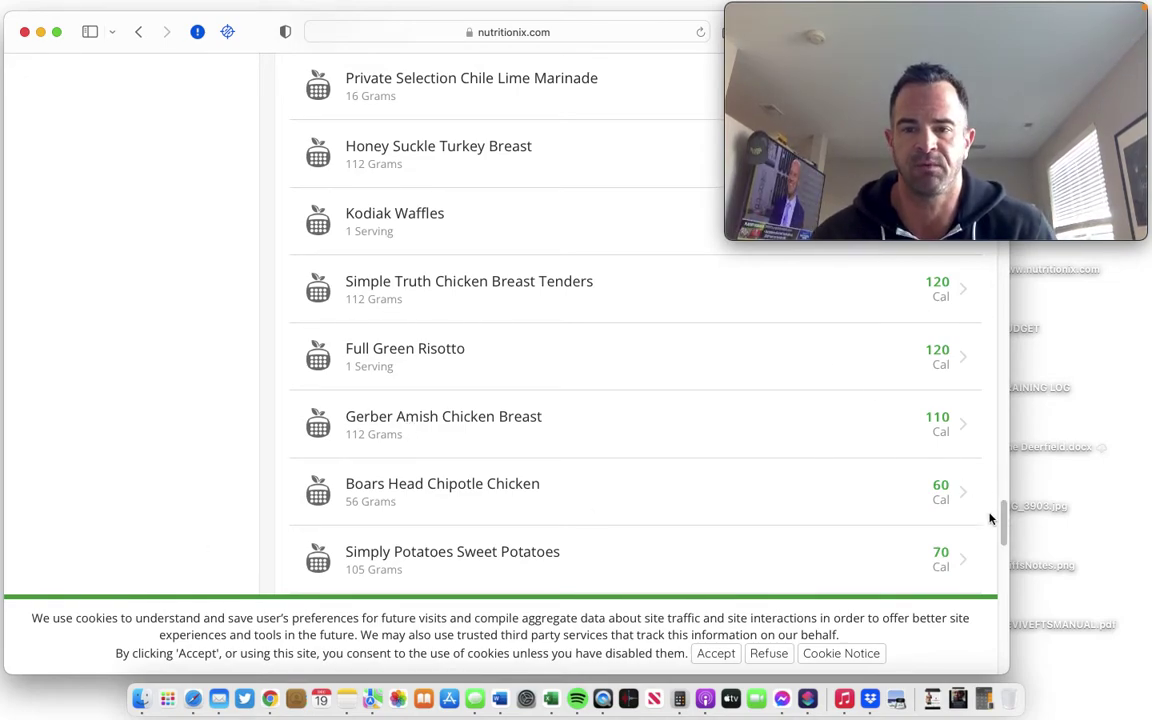
left_click_drag(1000, 528, 1003, 398)
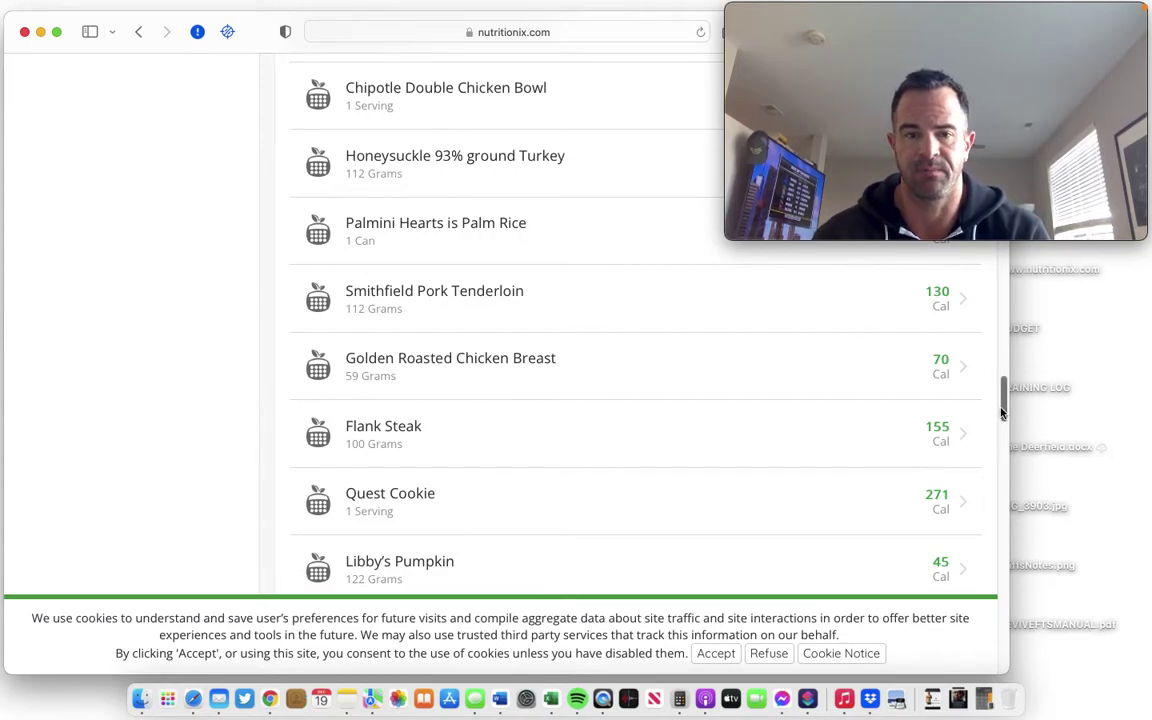
left_click_drag(1000, 413, 898, 127)
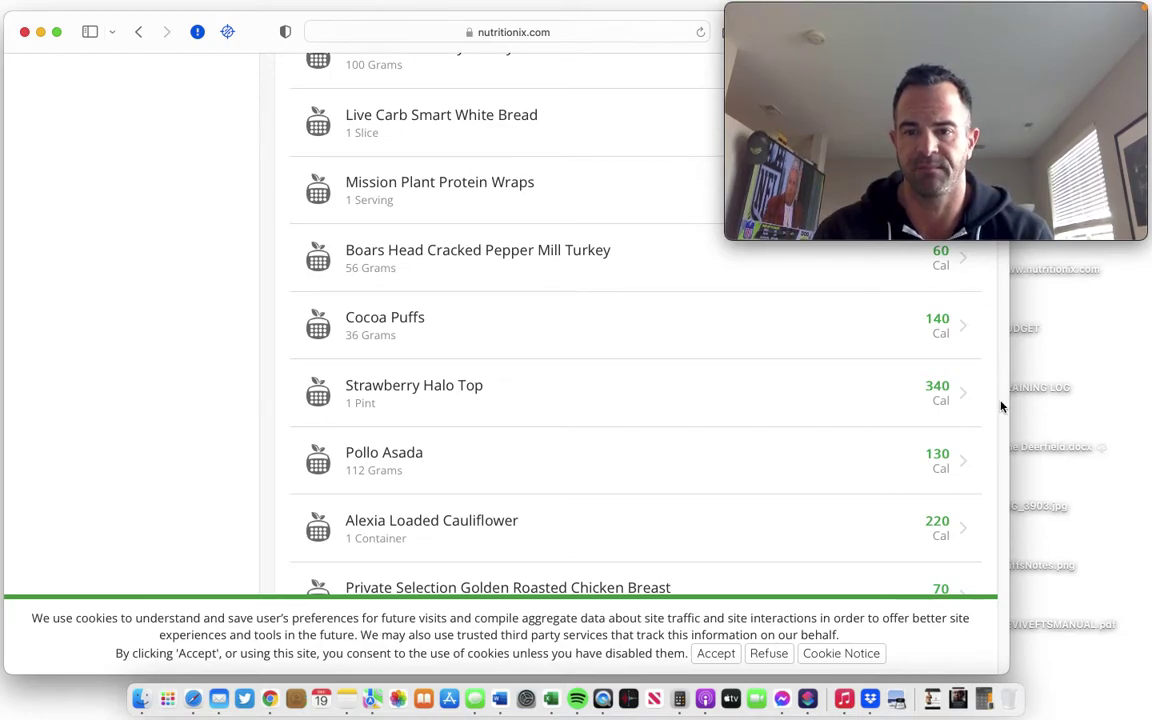
scroll(985, 337, "down", 5)
scroll(998, 500, "down", 5)
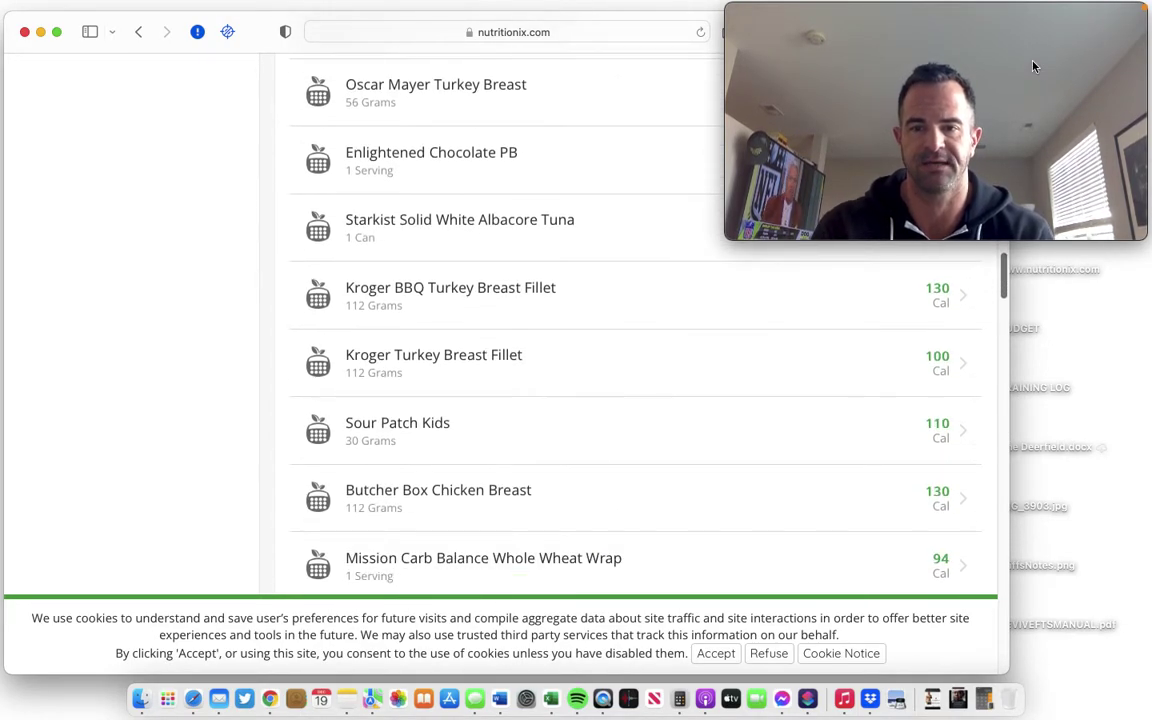
scroll(998, 350, "down", 10)
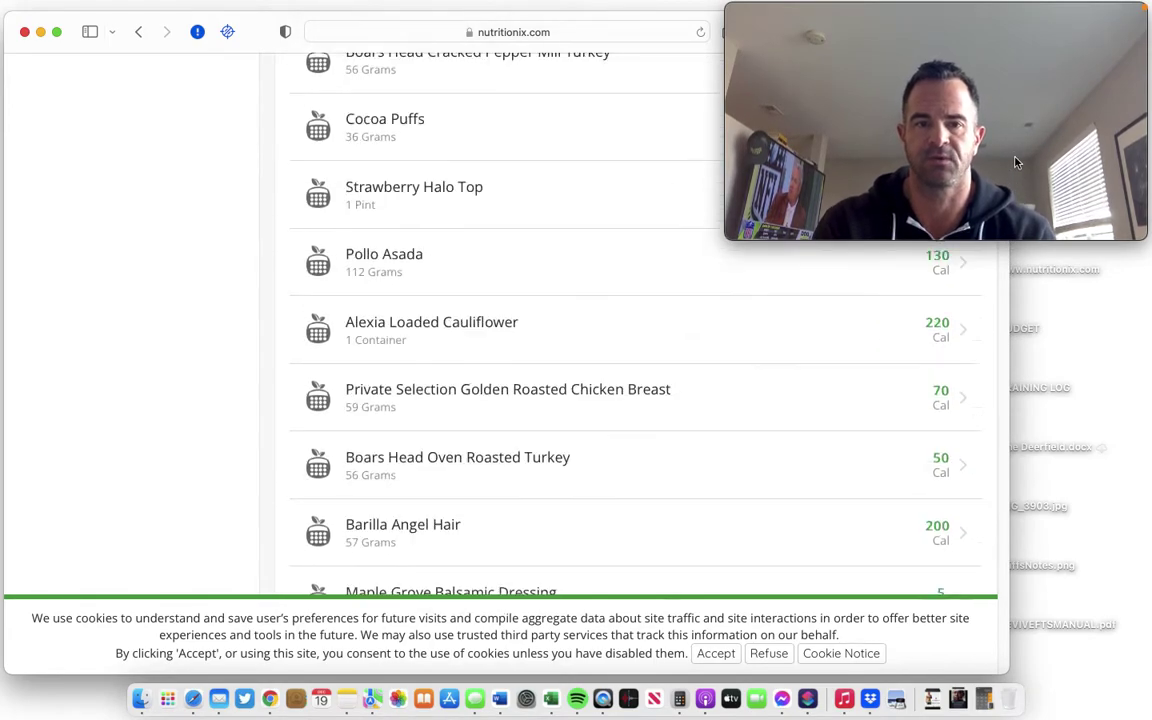
scroll(640, 350, "up", 15)
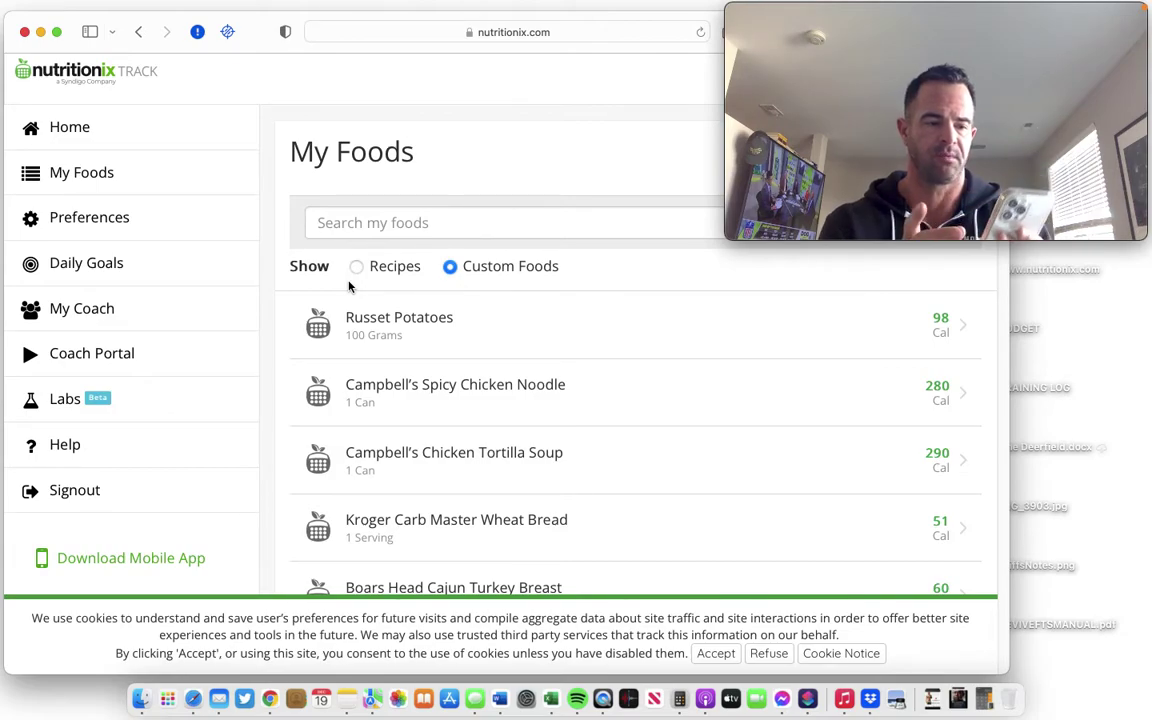
Reload My Foods and open the Land of Frost Deli Ham edit page (50 Grams, 50 kcal).
left_click(430, 31)
key("Return")
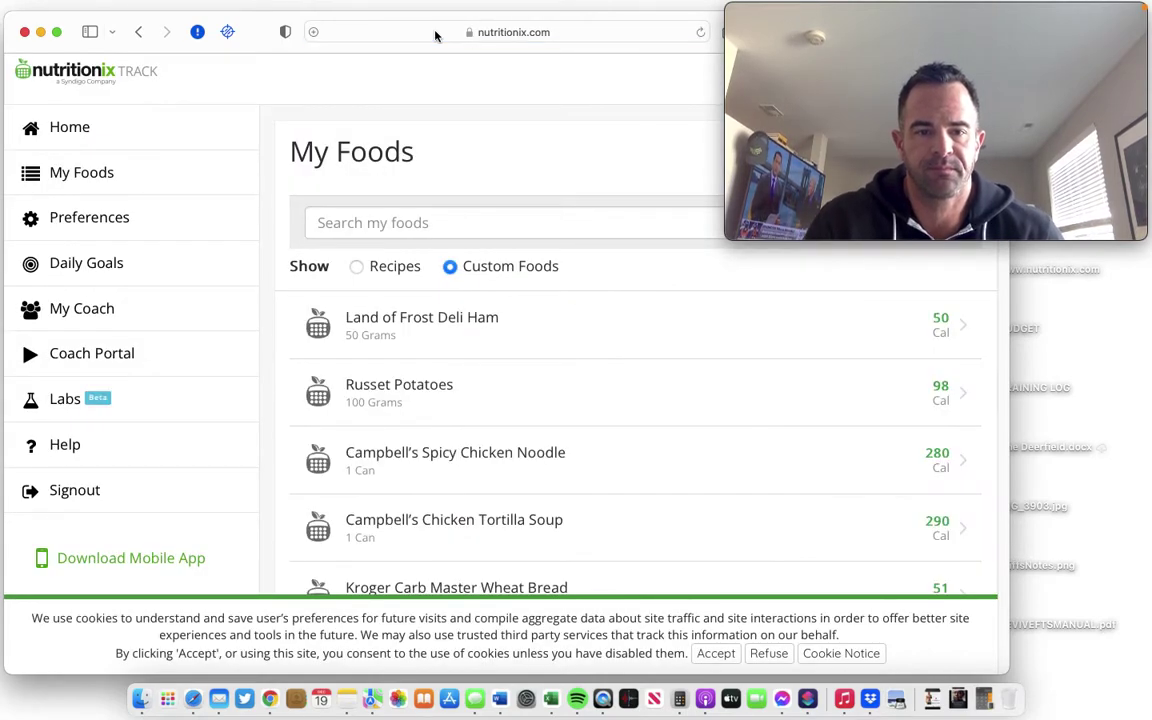
left_click(384, 332)
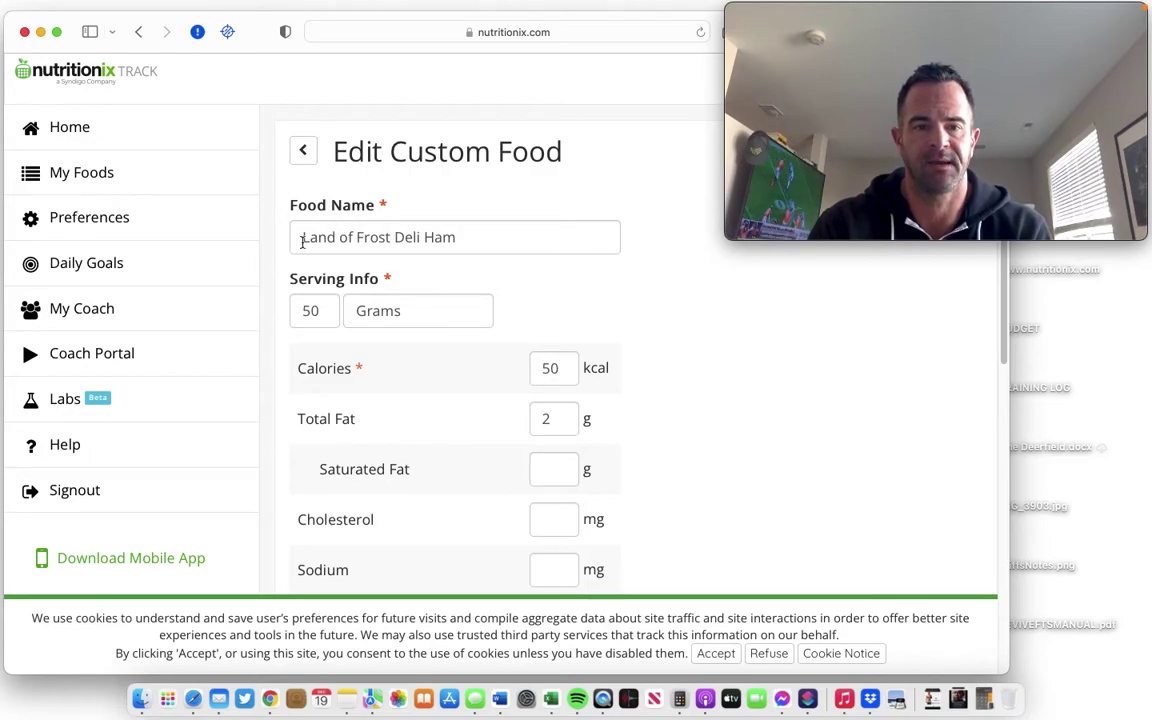
left_click_drag(467, 236, 301, 232)
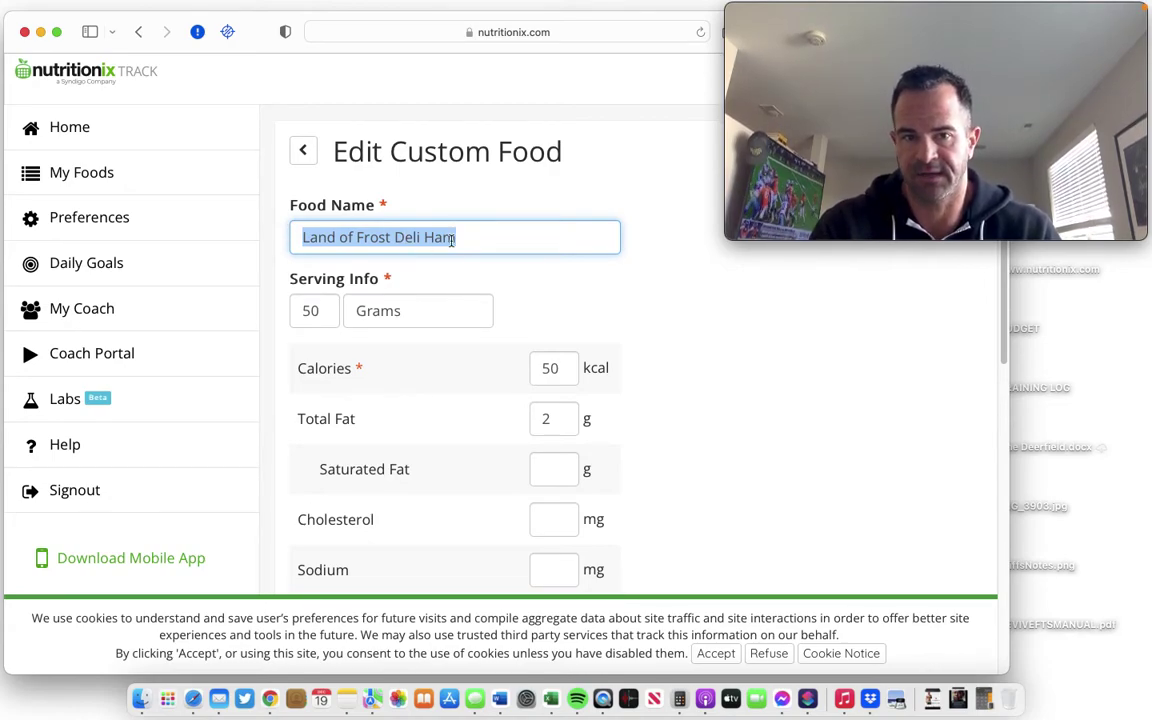
left_click(407, 307)
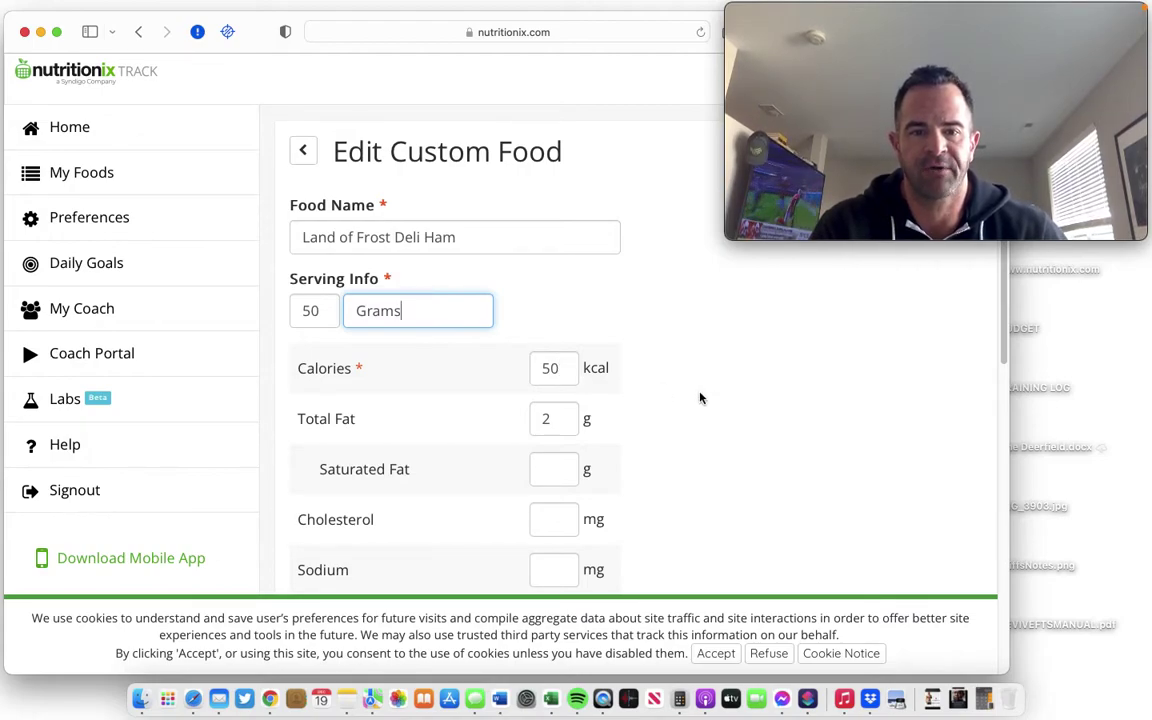
left_click_drag(1000, 299, 1005, 510)
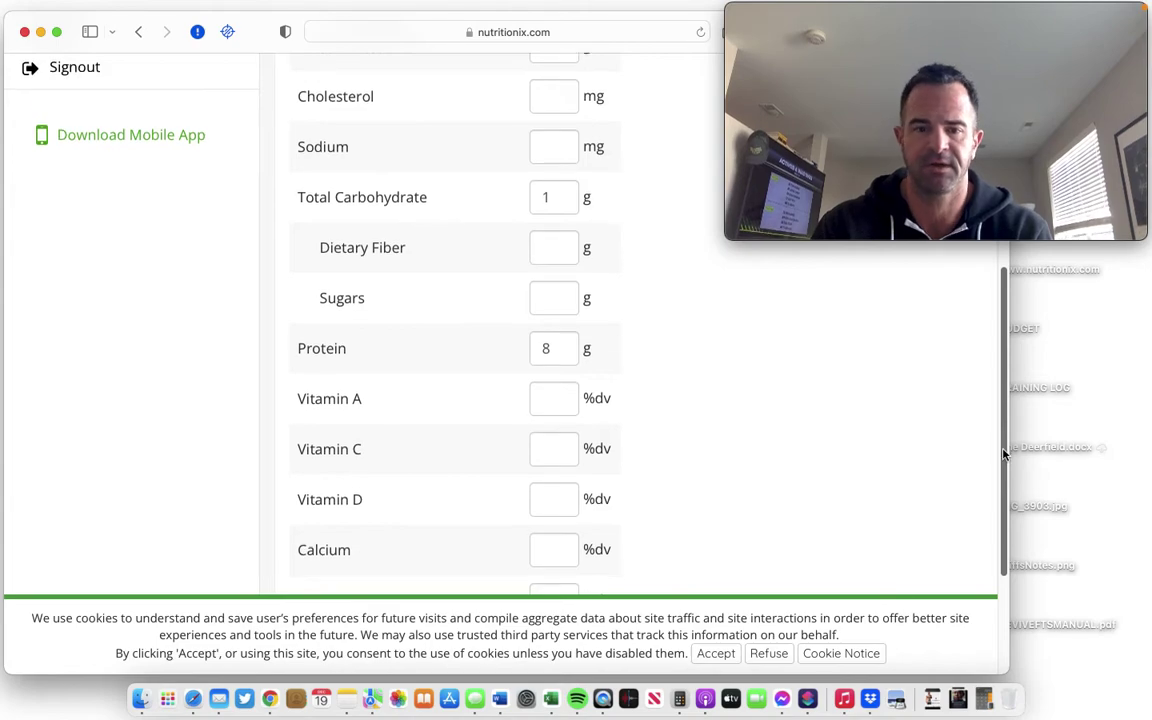
left_click_drag(1004, 452, 998, 540)
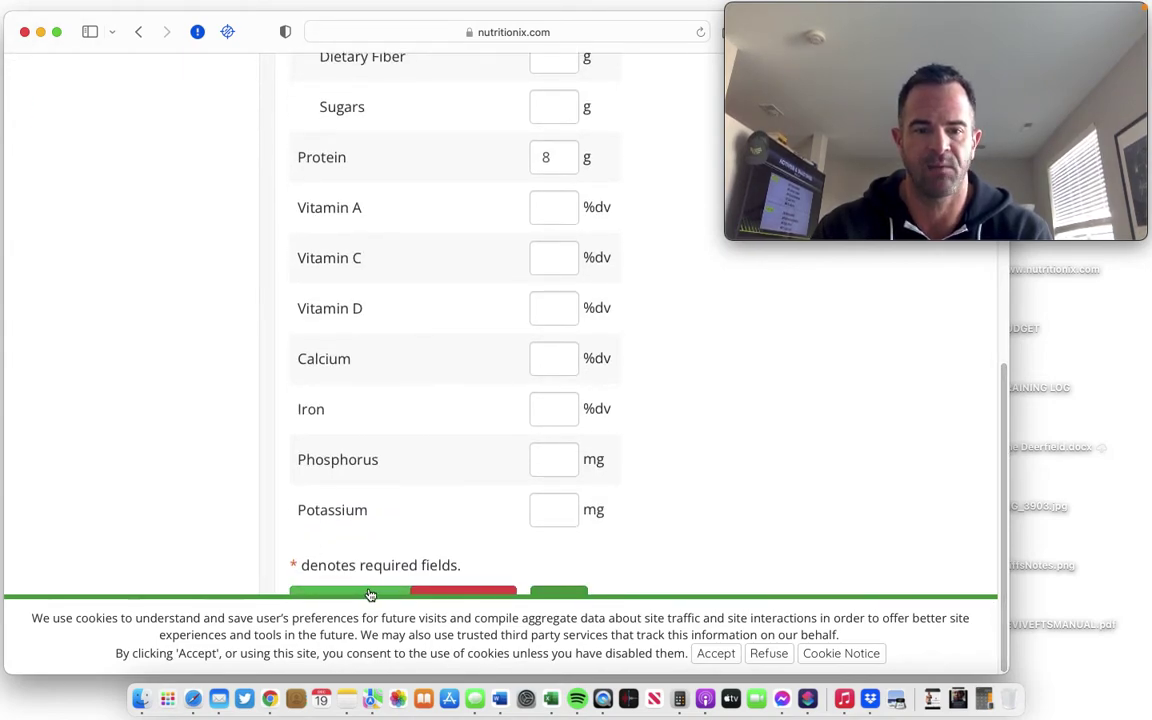
Basket Land of Frost Deli Ham, change 50 to 200 grams, and log it to lunch.
left_click(370, 593)
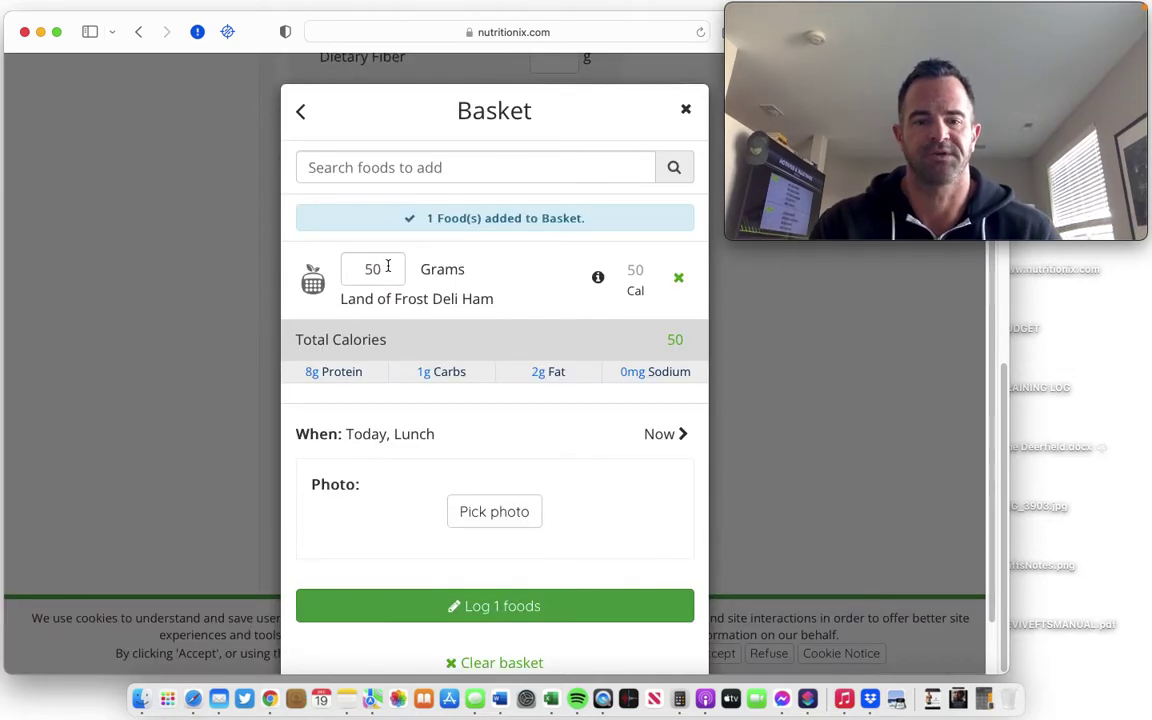
left_click(377, 262)
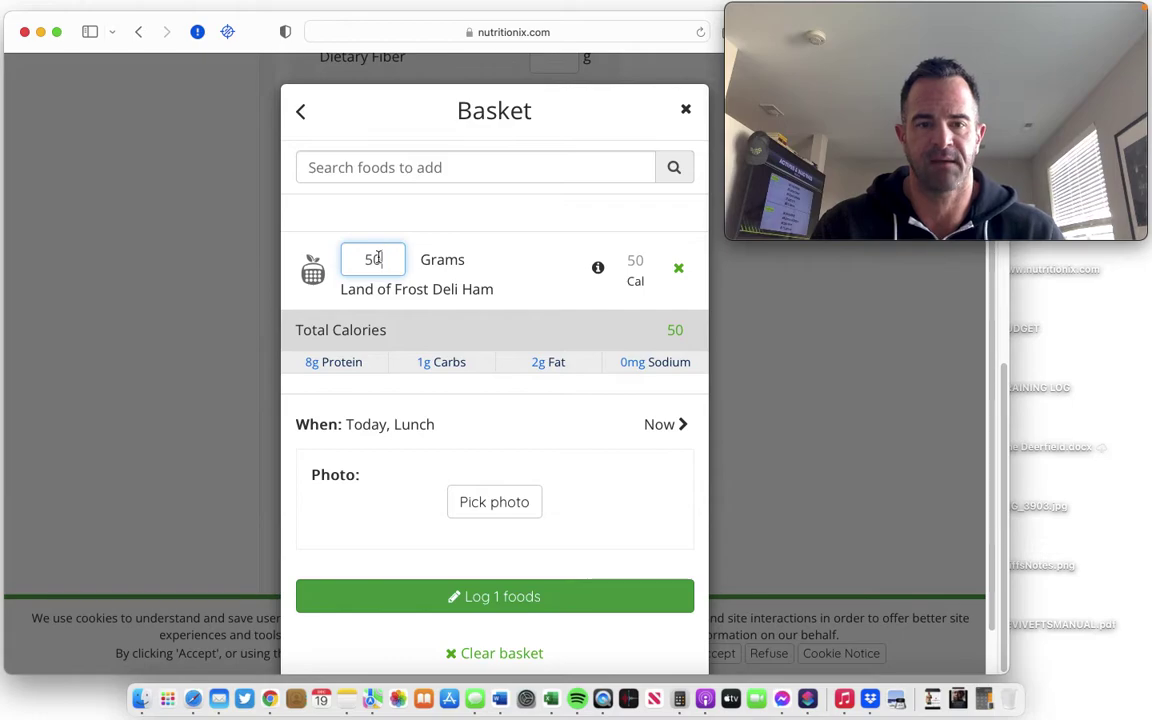
double_click(376, 259)
type("200")
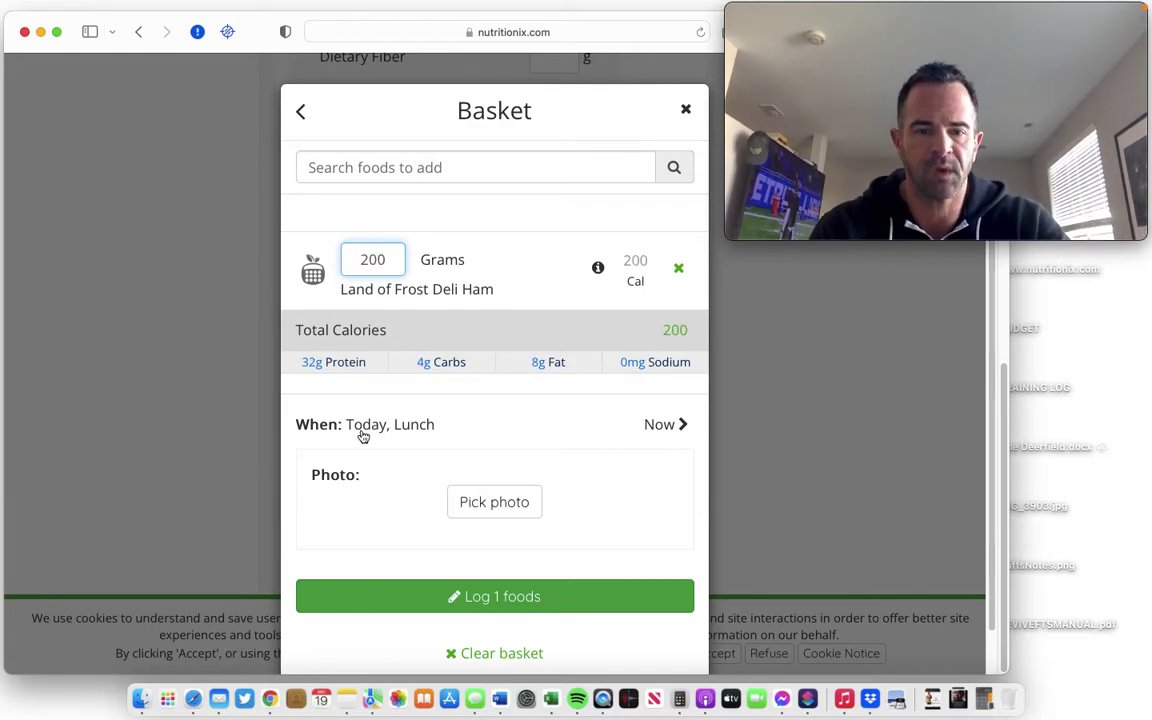
left_click(503, 596)
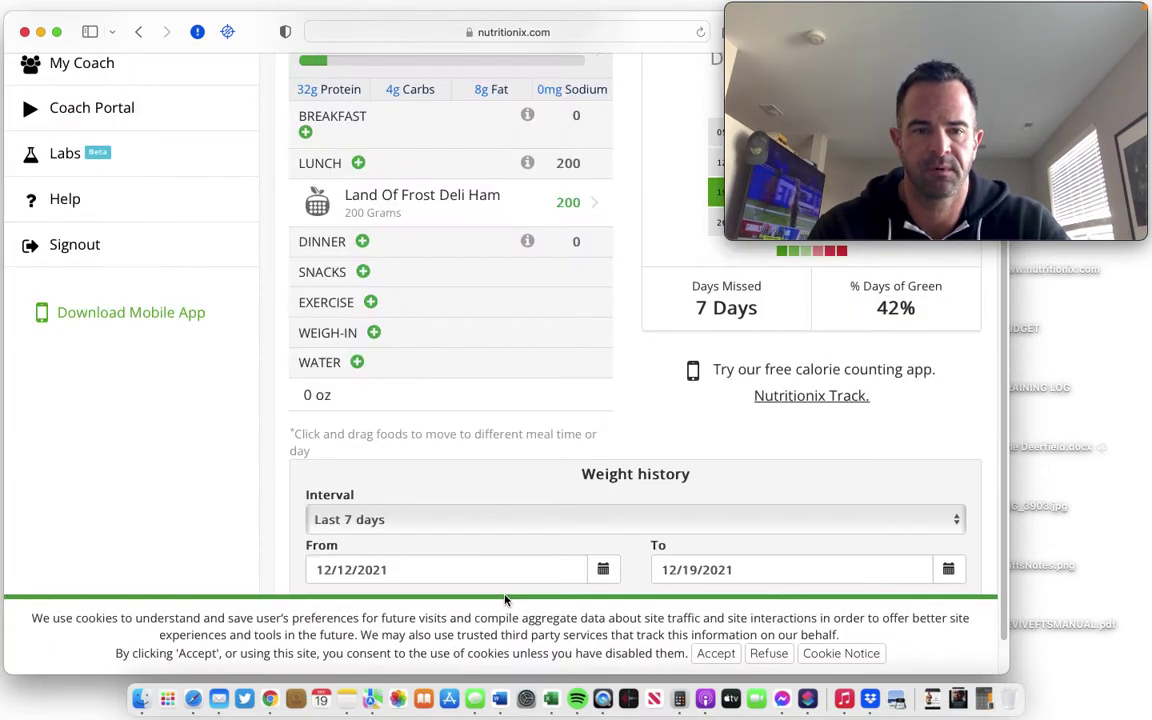